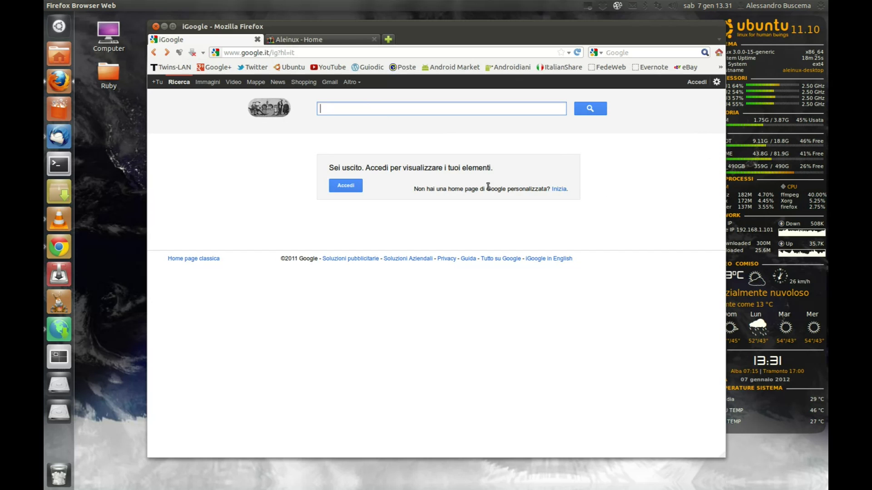
# - Move the browser window clear of the desktop system monitor and review Firefox's general preferences, closing them unchanged
pyautogui.click(255, 26)
pyautogui.moveTo(255, 27); pyautogui.dragTo(202, 24)
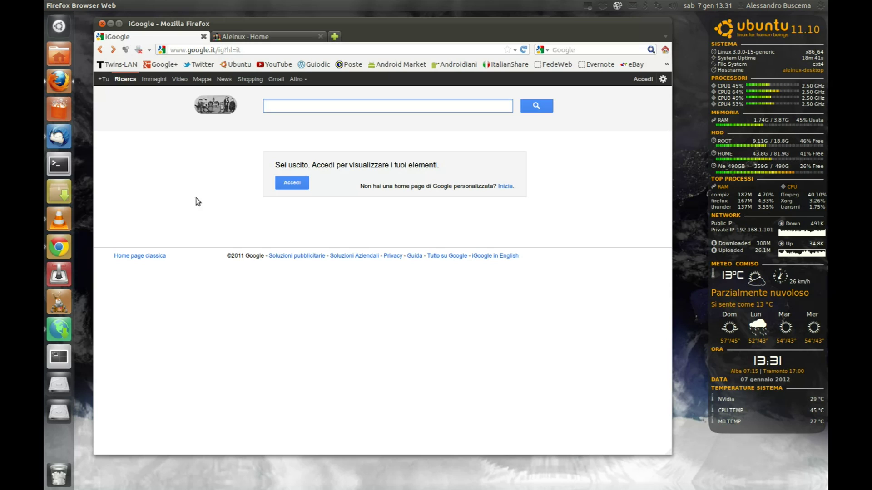
pyautogui.moveTo(109, 3)
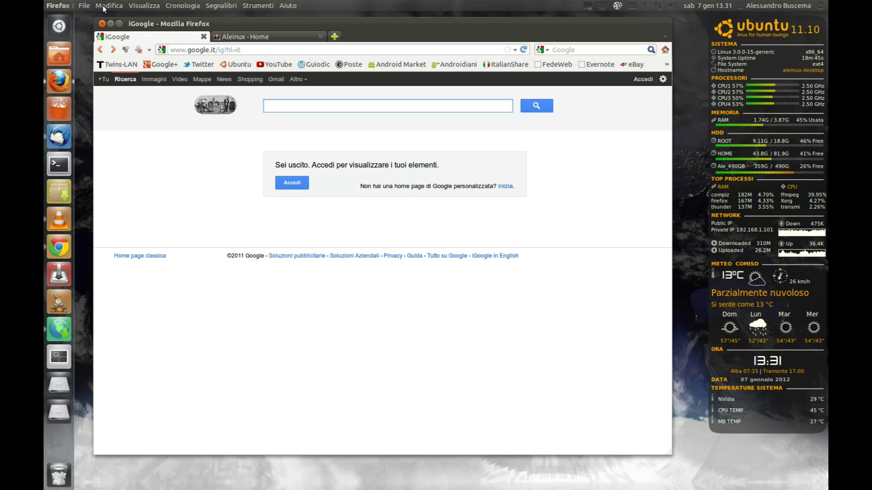
pyautogui.click(108, 5)
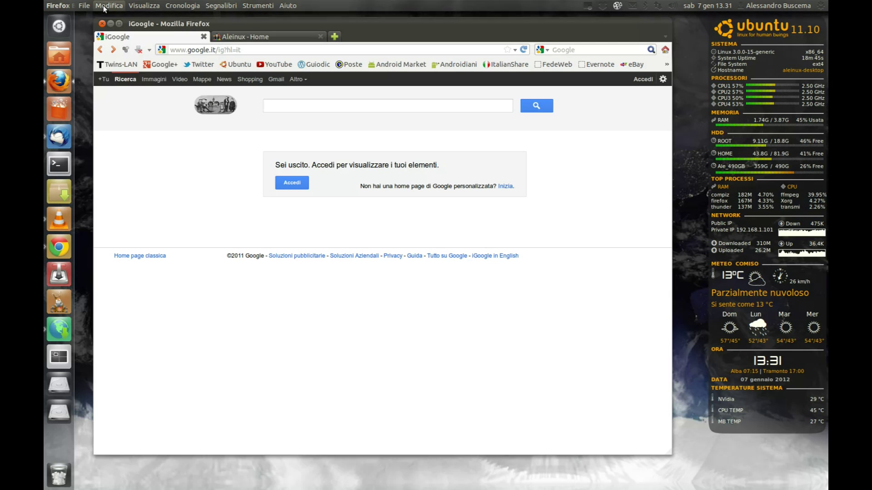
pyautogui.click(117, 117)
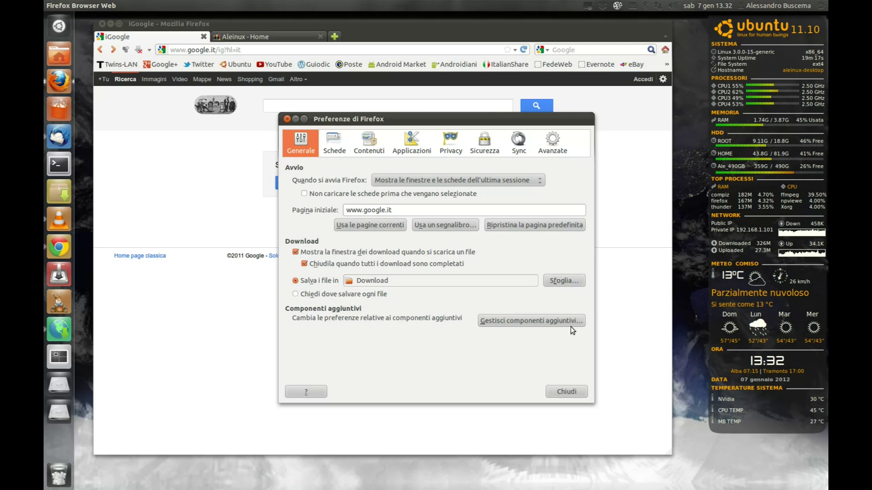
pyautogui.click(565, 392)
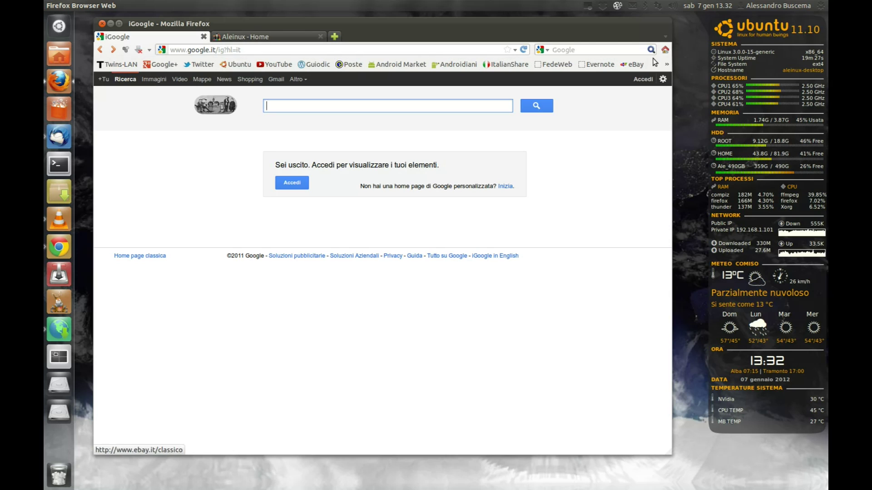
pyautogui.moveTo(188, 4)
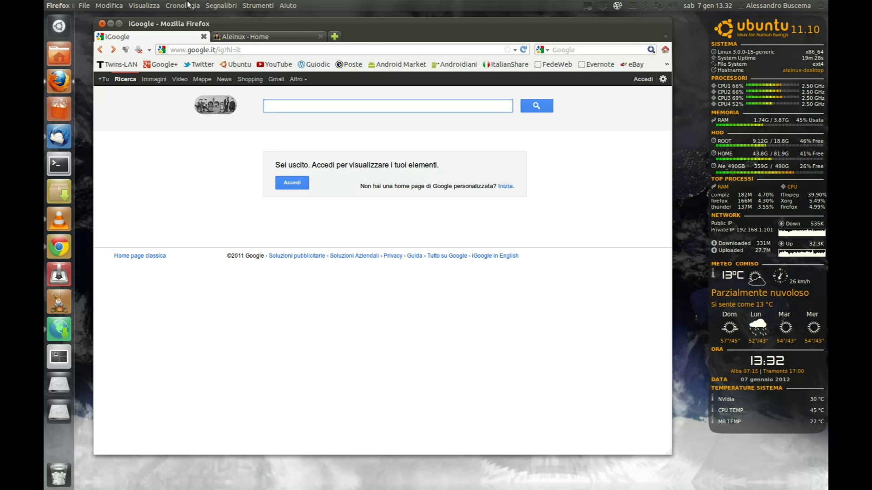
pyautogui.click(152, 6)
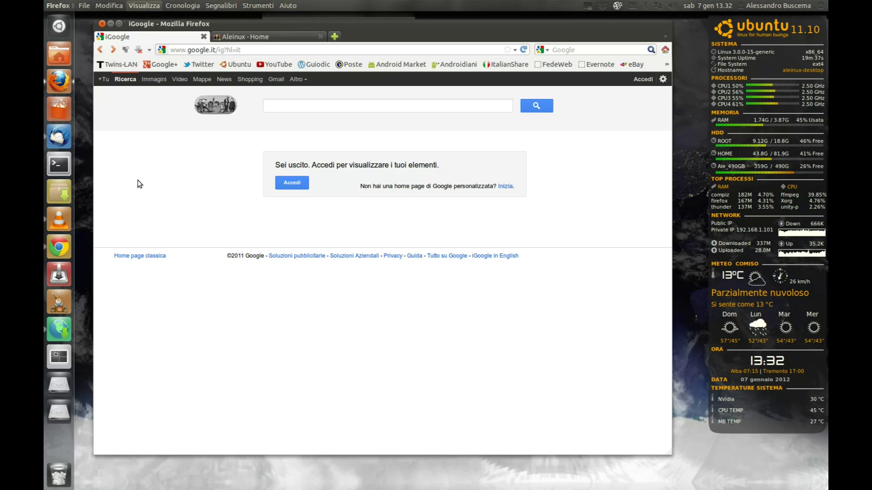
pyautogui.press('Escape')
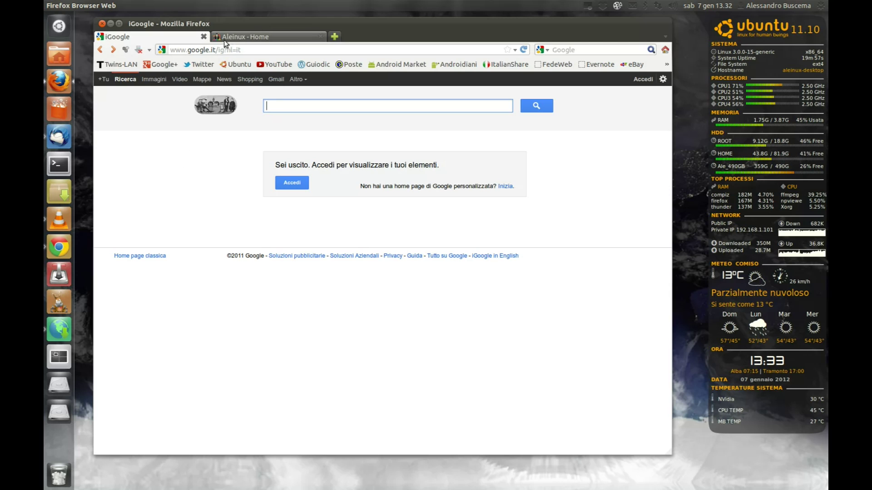
# - Open two new tabs and load the Android Market bookmark in one and the Ubuntu bookmark in the other
pyautogui.click(335, 36)
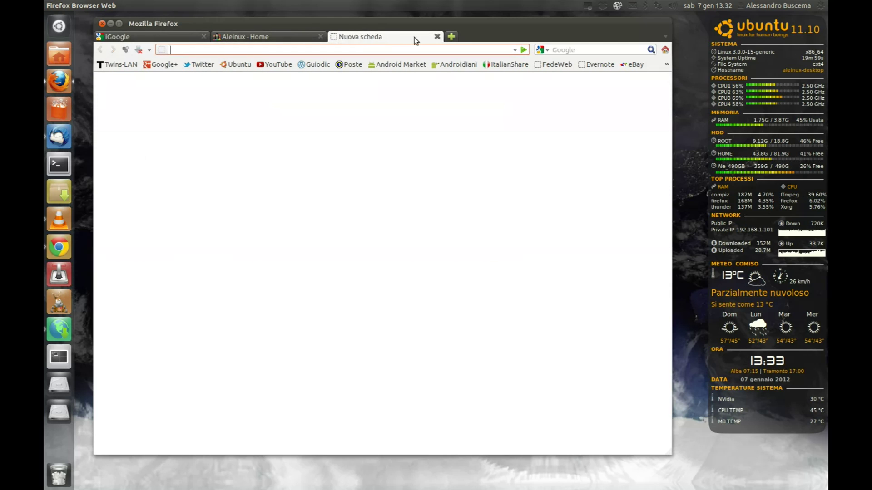
pyautogui.click(450, 37)
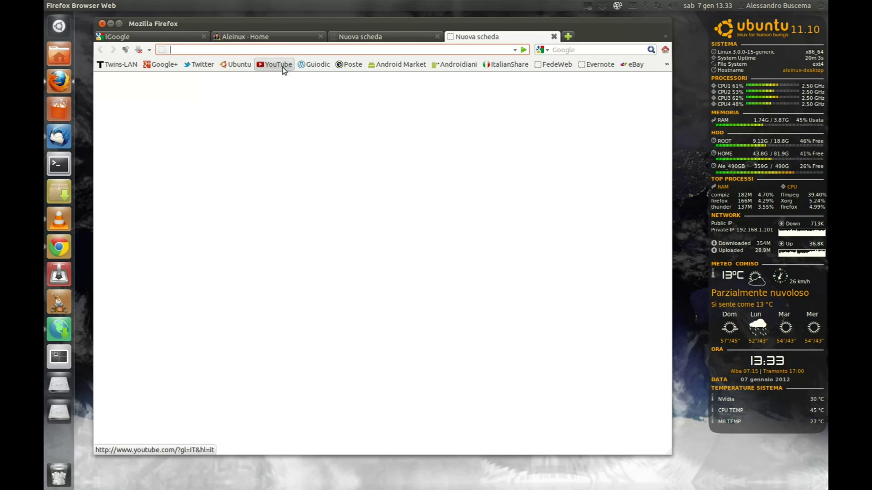
pyautogui.click(241, 65)
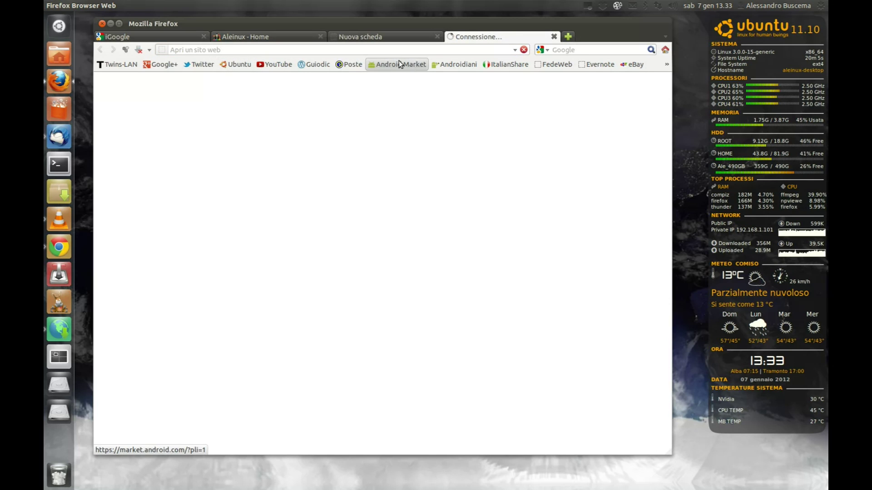
pyautogui.click(394, 40)
pyautogui.click(396, 64)
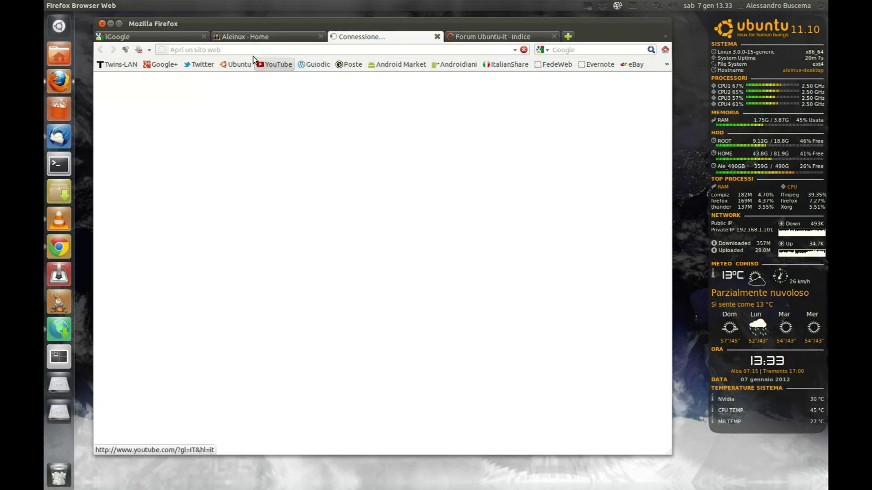
# - Switch to the iGoogle tab and back to the Forum Ubuntu-it tab, and close the forum tab
pyautogui.click(159, 39)
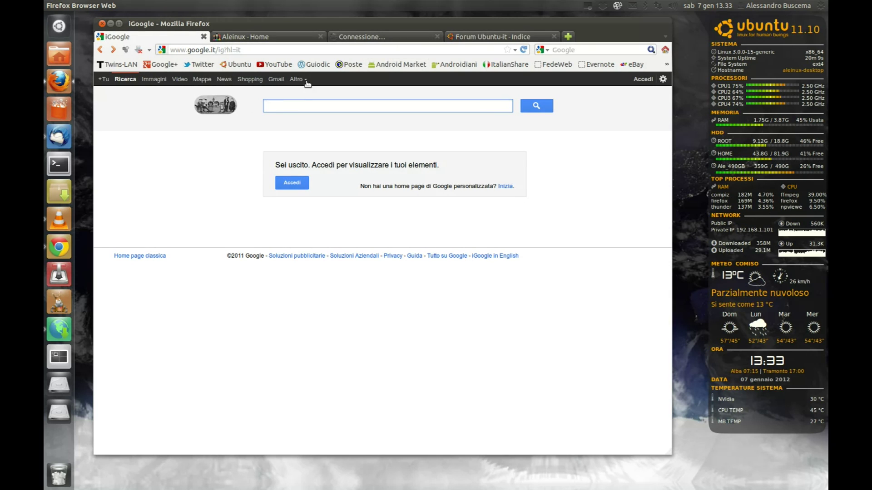
pyautogui.click(490, 39)
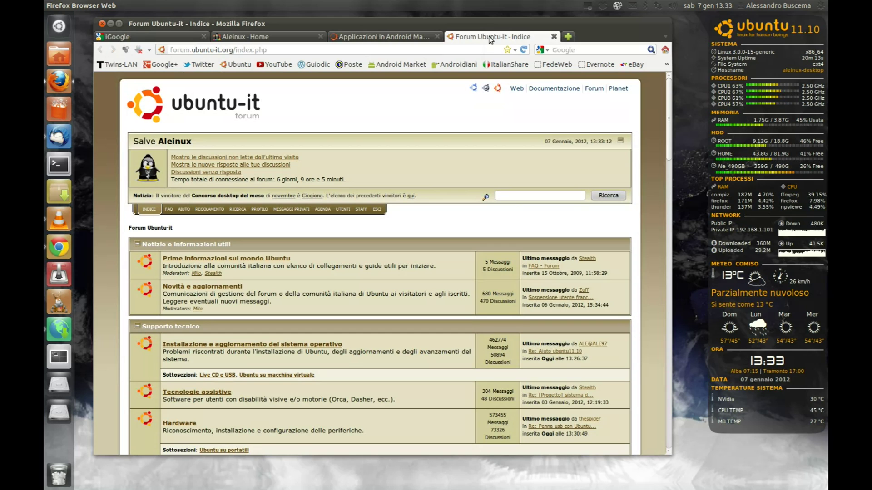
pyautogui.click(553, 36)
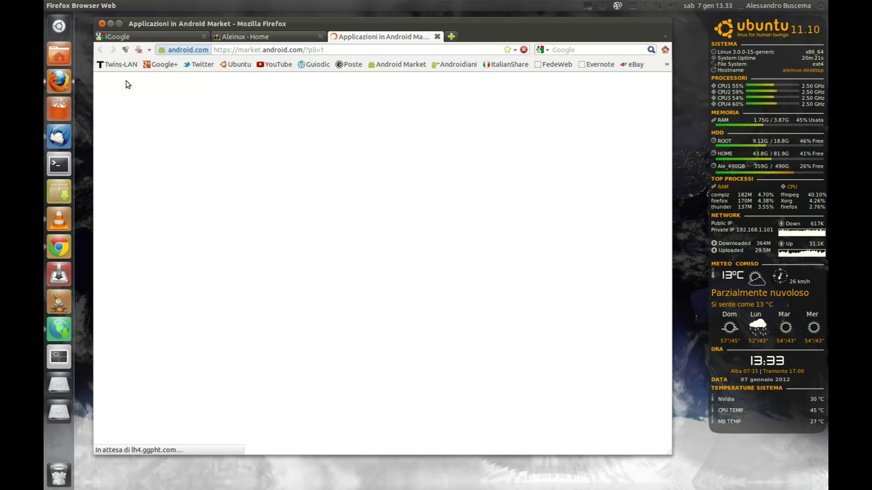
# - Close the Firefox window, relaunch the browser and check the iGoogle, Aleinux and Android Market tabs of the last session
pyautogui.click(102, 24)
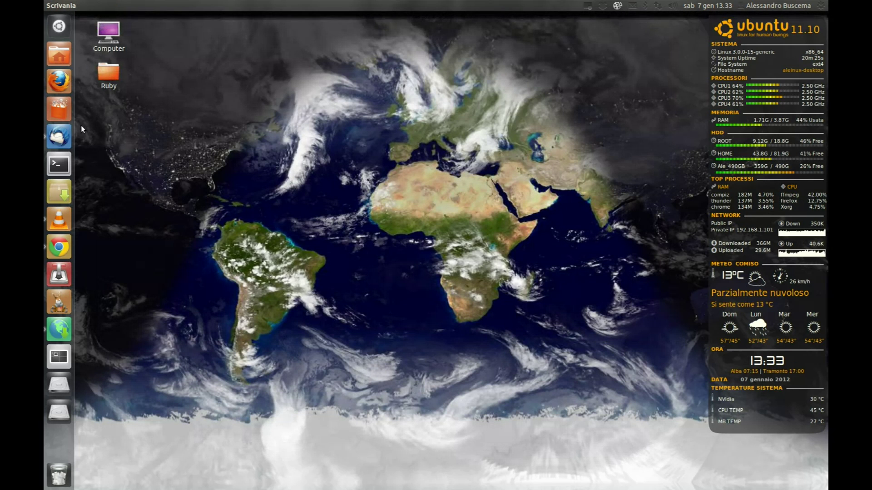
pyautogui.click(60, 83)
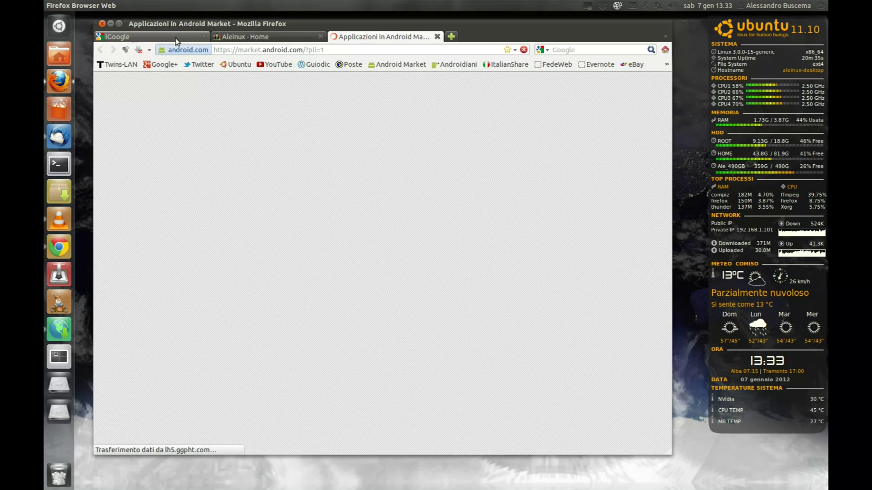
pyautogui.click(174, 37)
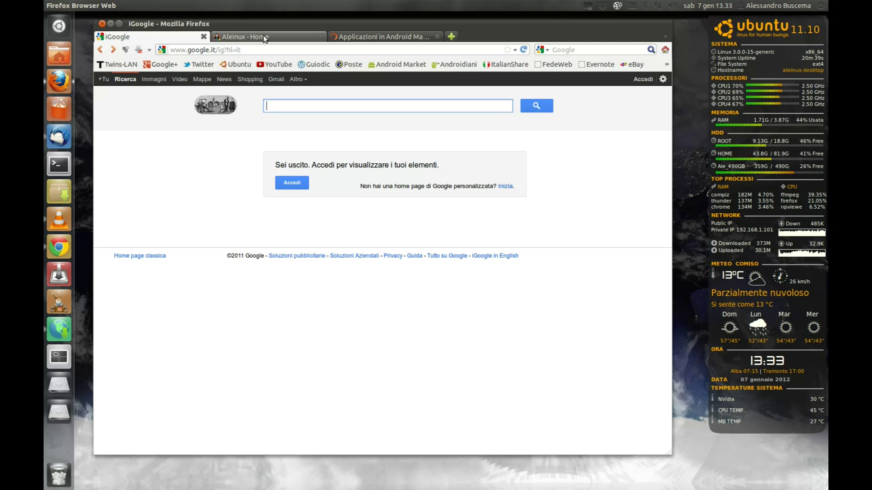
pyautogui.click(285, 38)
pyautogui.click(383, 37)
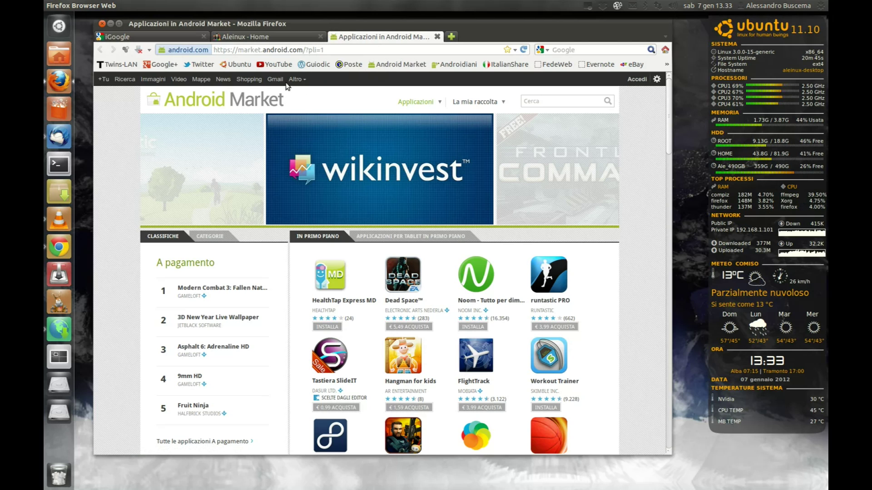
# - View the Firefox version information and close its window
pyautogui.moveTo(212, 10)
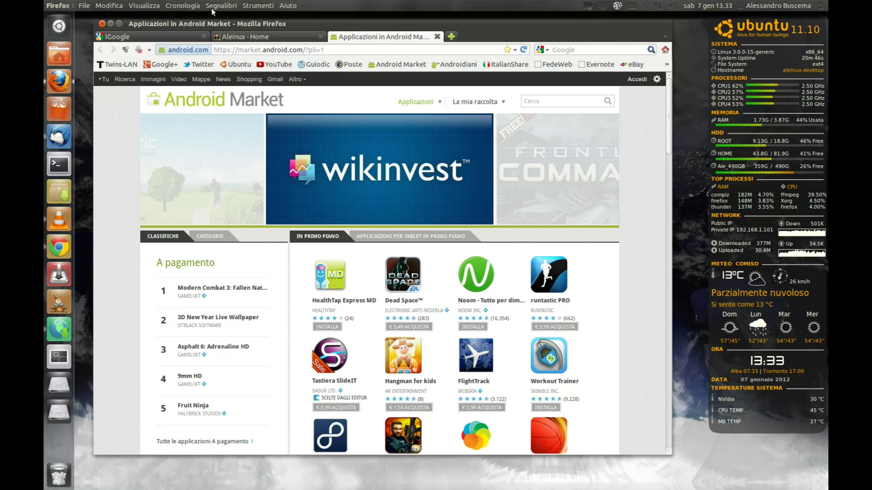
pyautogui.click(286, 7)
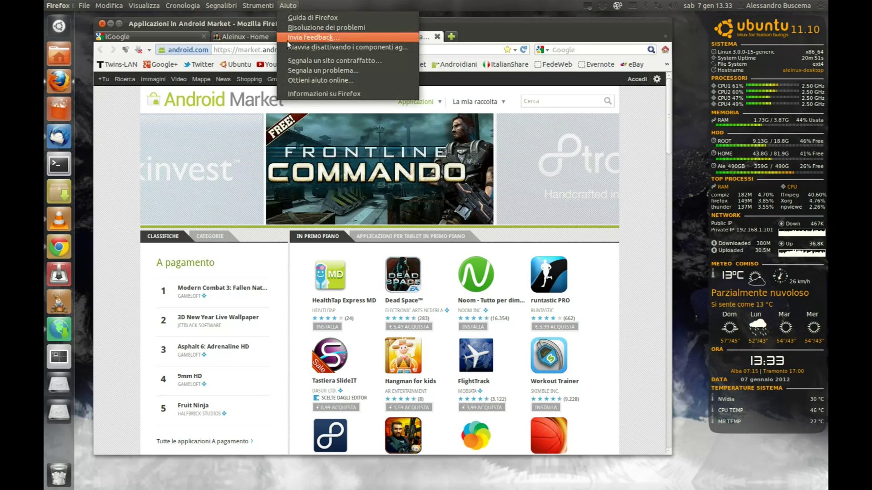
pyautogui.click(301, 94)
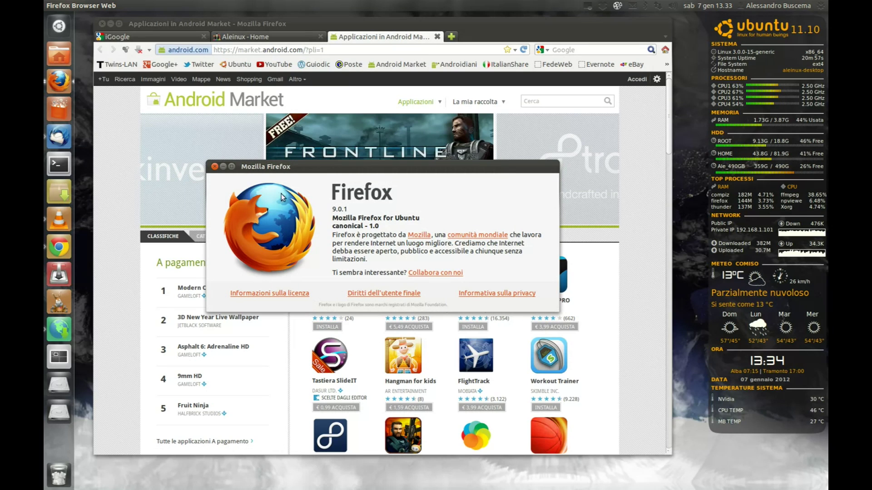
pyautogui.click(214, 167)
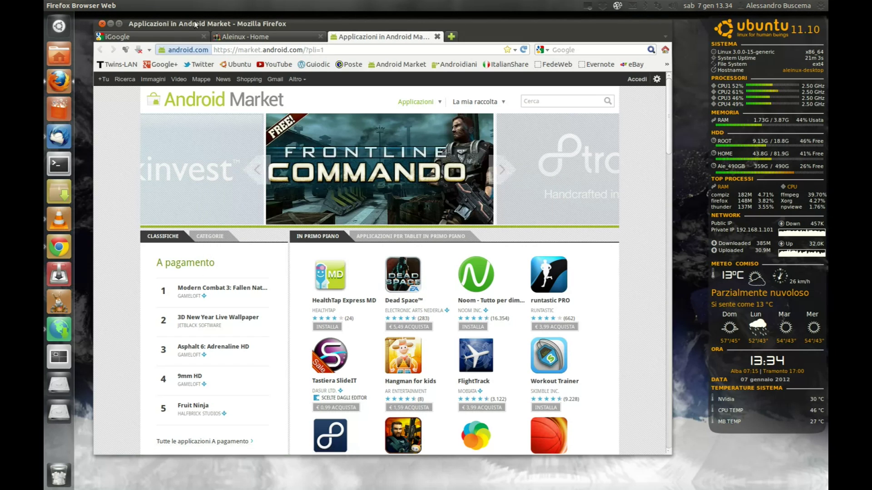
# - Close the Android Market tab and return to the iGoogle tab
pyautogui.click(437, 37)
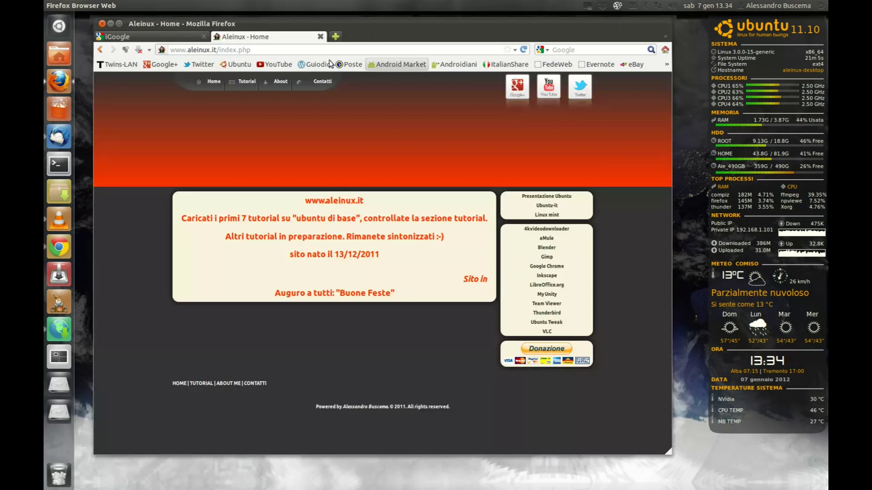
pyautogui.click(153, 34)
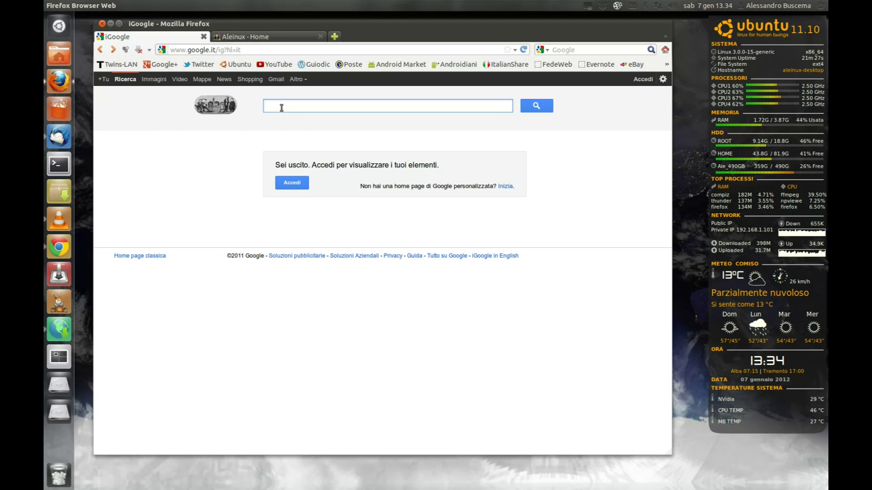
# - Search the web for "google chrome" from the address bar and open the official Google Chrome download page
pyautogui.click(264, 50)
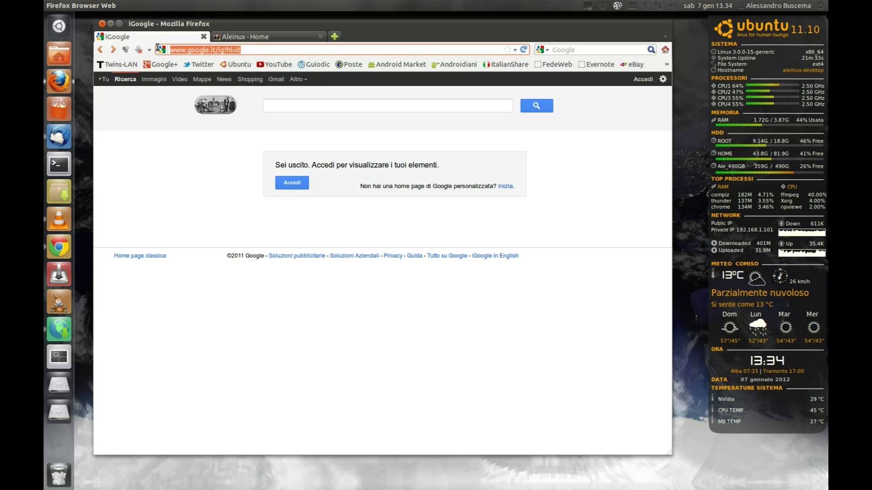
pyautogui.write('google')
pyautogui.write('chrome')
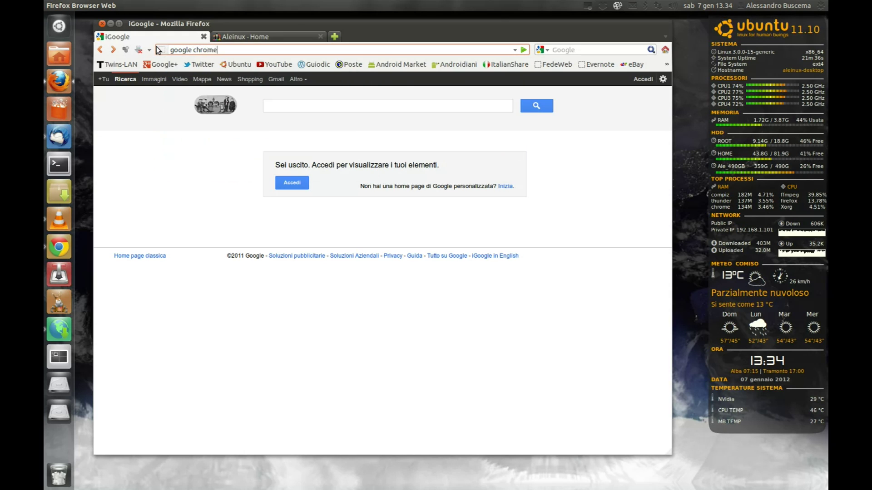
pyautogui.press('Return')
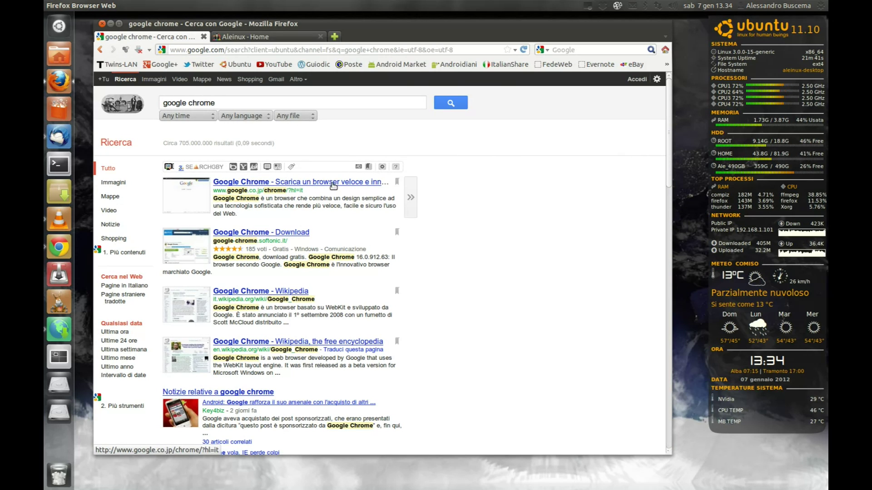
pyautogui.click(257, 185)
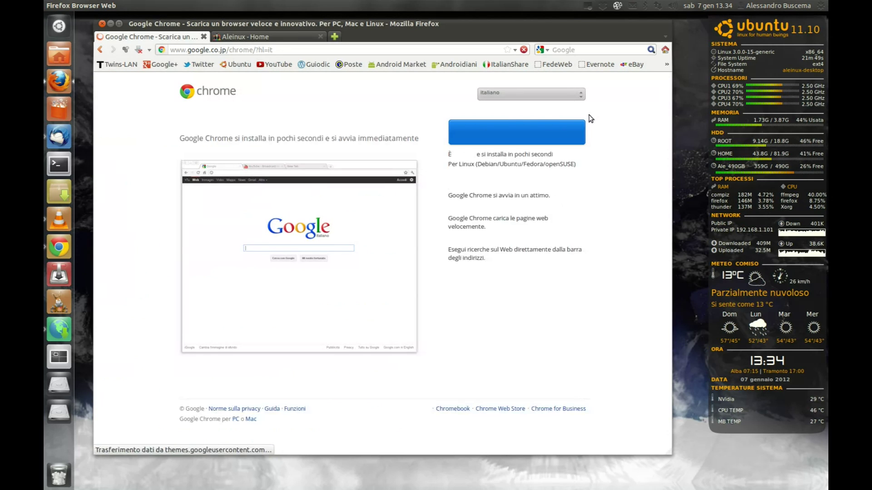
# - Start the Google Chrome download, choose the .deb 64 bit package for Debian/Ubuntu, and cancel without installing
pyautogui.click(500, 138)
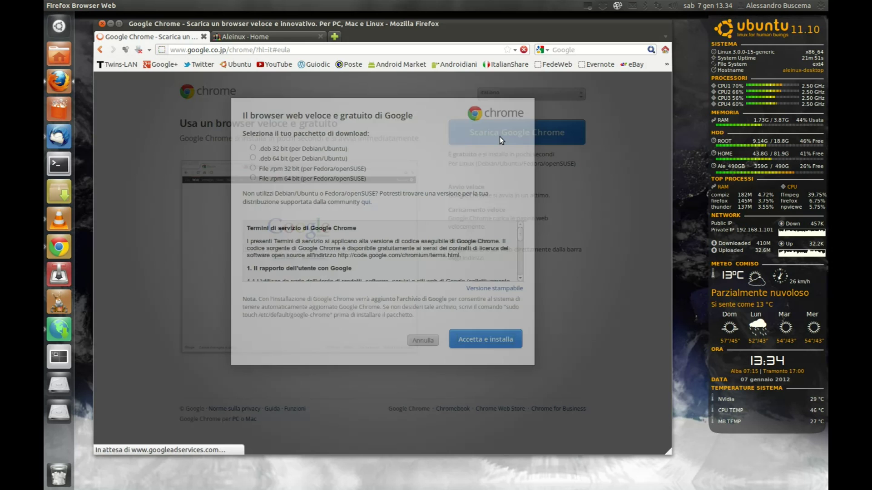
pyautogui.click(252, 158)
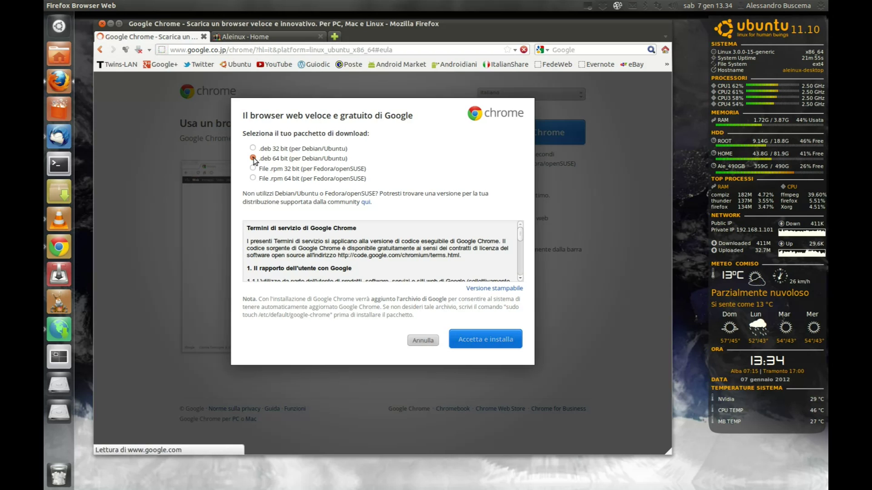
pyautogui.click(253, 158)
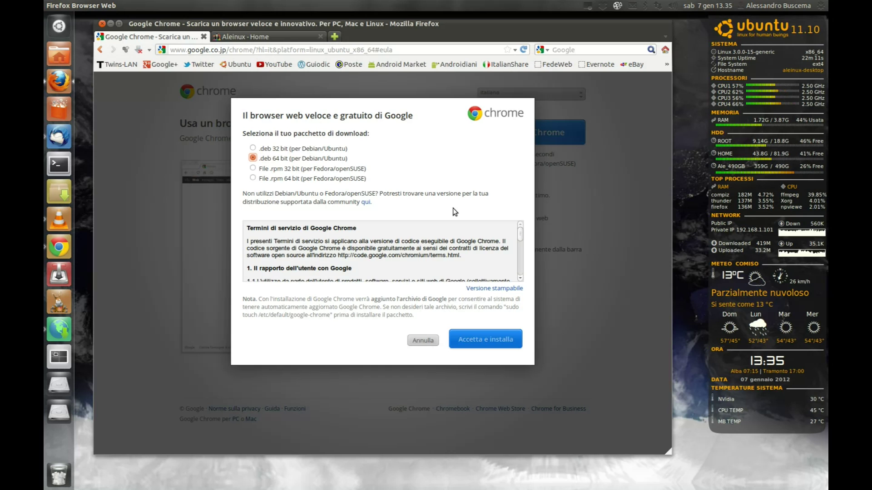
pyautogui.click(423, 340)
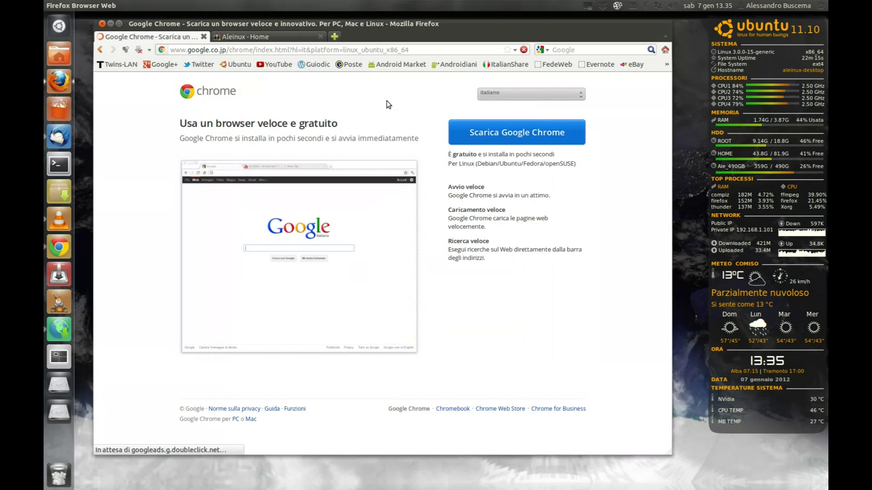
# - Open the Firefox add-ons manager, examine the installed extensions, and return to the Google Chrome download tab
pyautogui.moveTo(255, 4)
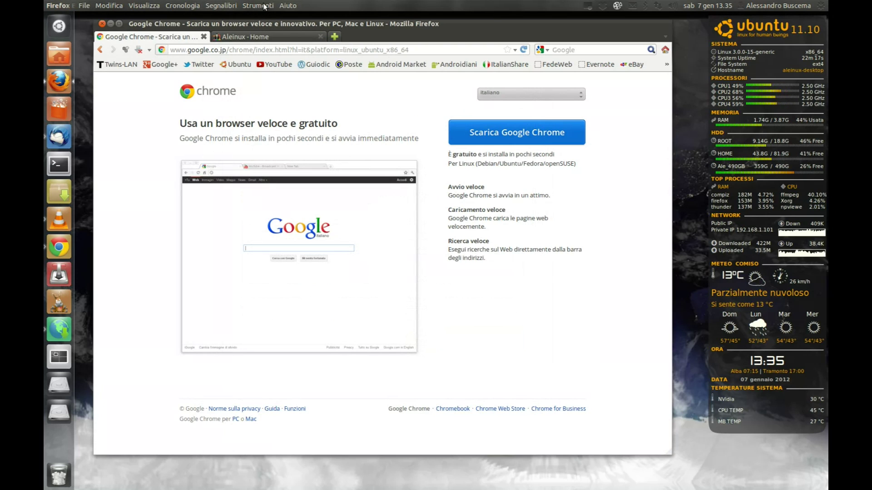
pyautogui.click(263, 6)
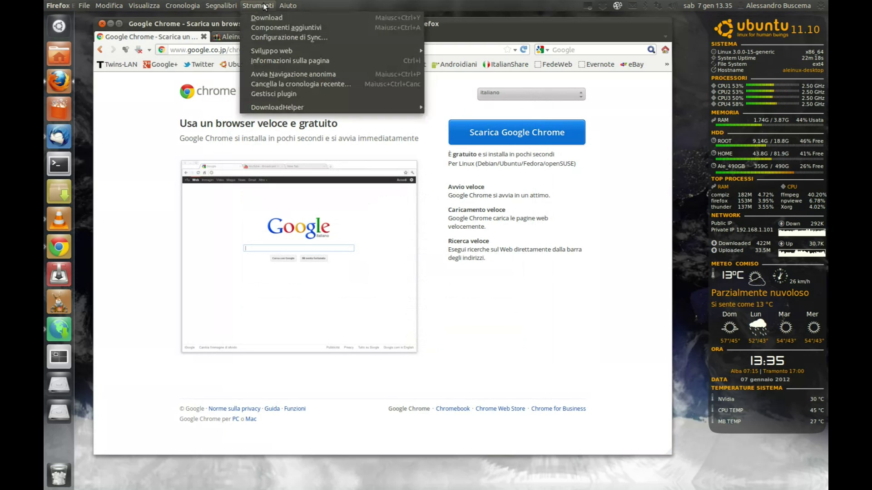
pyautogui.click(264, 28)
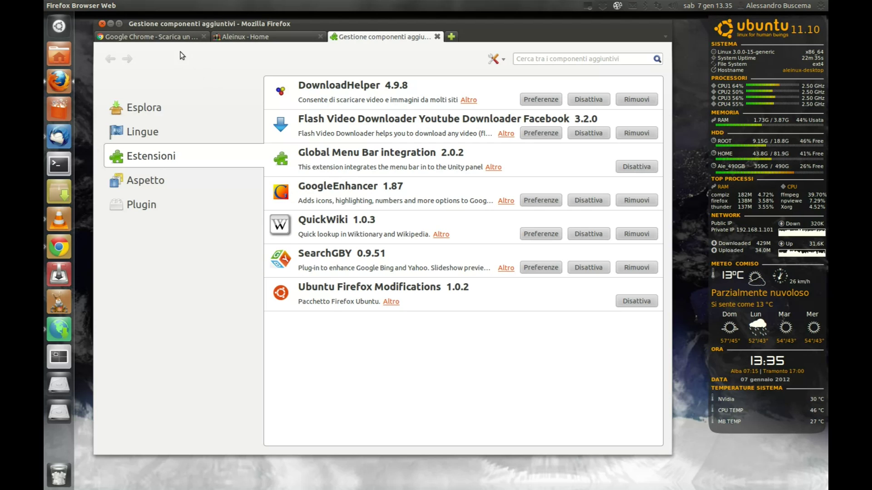
pyautogui.click(165, 40)
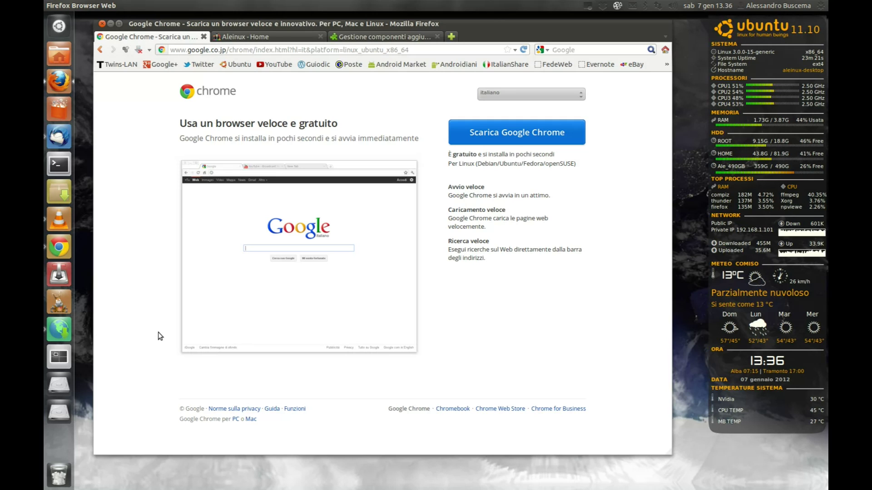
# - Open Thunderbird, shrink the message list to about two rows, and move the window over the Firefox window
pyautogui.rightClick(59, 137)
pyautogui.rightClick(57, 136)
pyautogui.rightClick(59, 138)
pyautogui.click(96, 188)
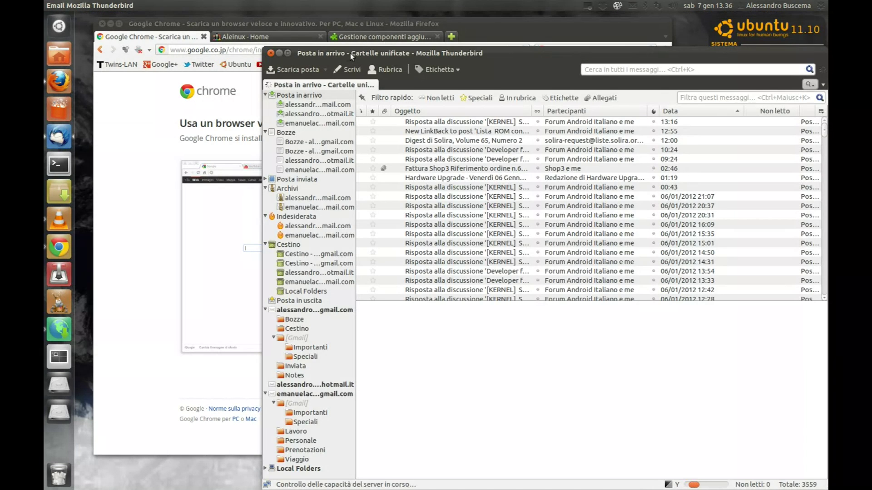
pyautogui.moveTo(350, 53); pyautogui.dragTo(290, 48)
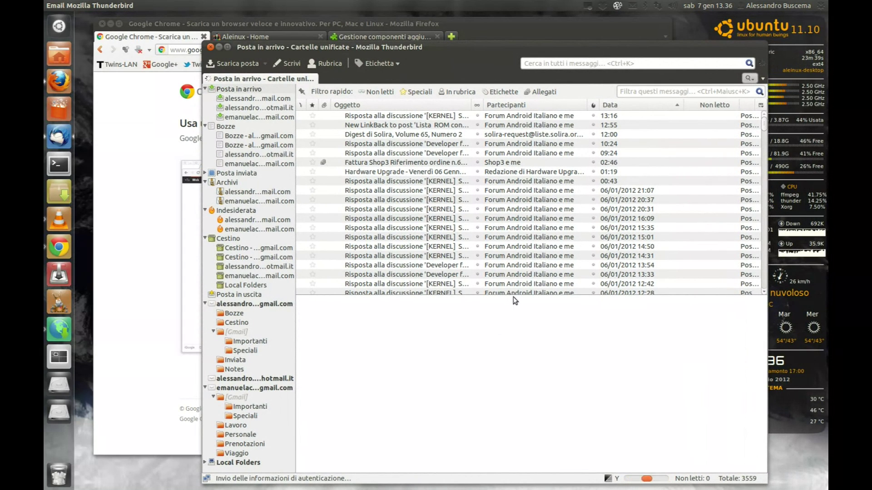
pyautogui.moveTo(513, 294); pyautogui.dragTo(511, 111)
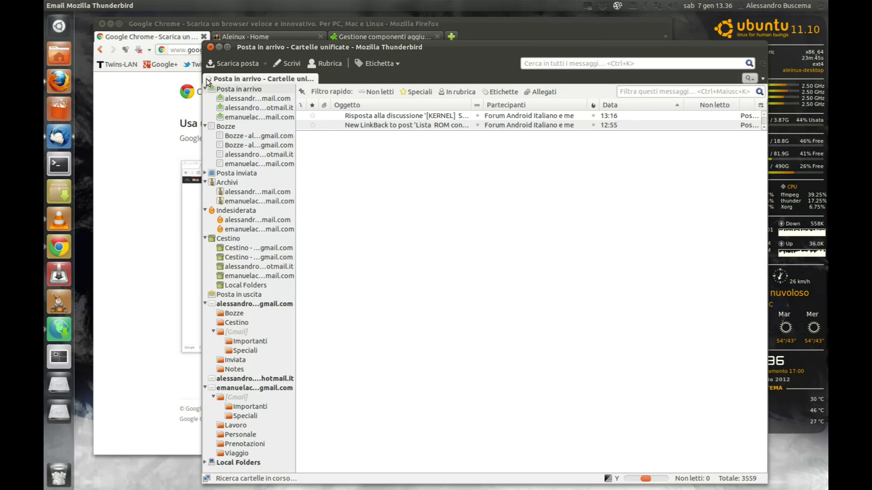
pyautogui.moveTo(245, 43); pyautogui.dragTo(143, 16)
# - View Thunderbird's mail account setup form, cancel it without entering data, and look through the available tools
pyautogui.moveTo(107, 5)
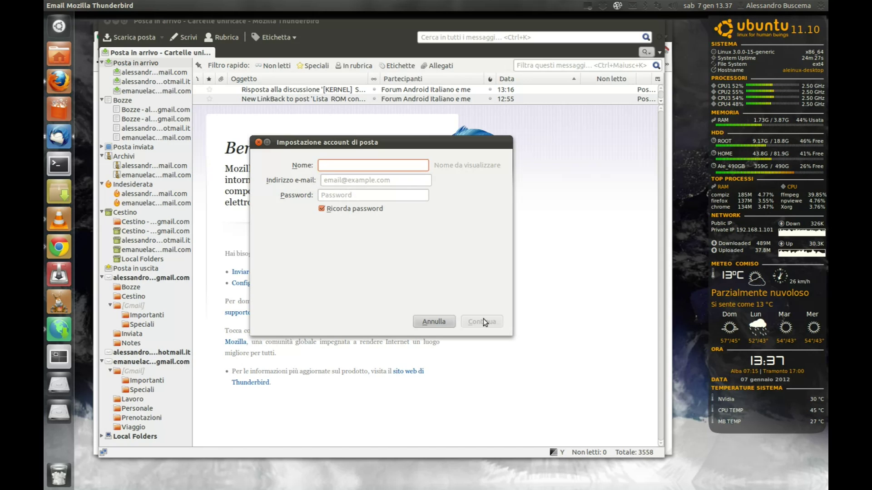
pyautogui.click(447, 322)
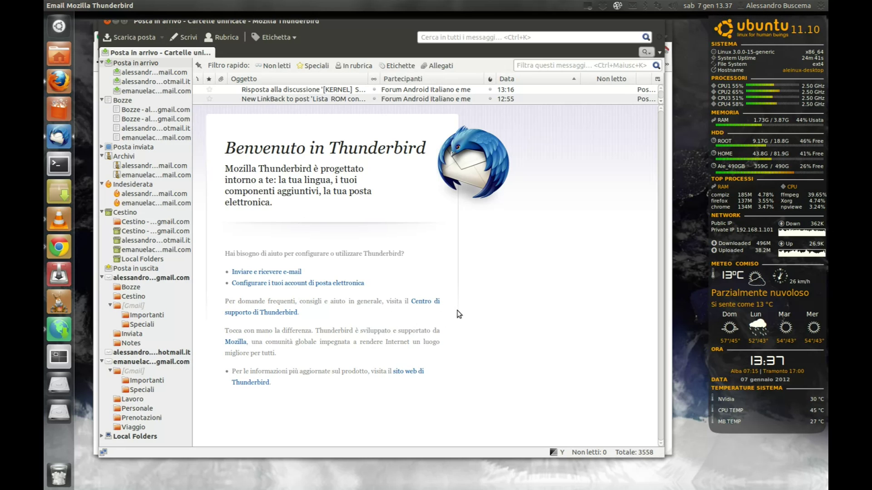
pyautogui.click(224, 5)
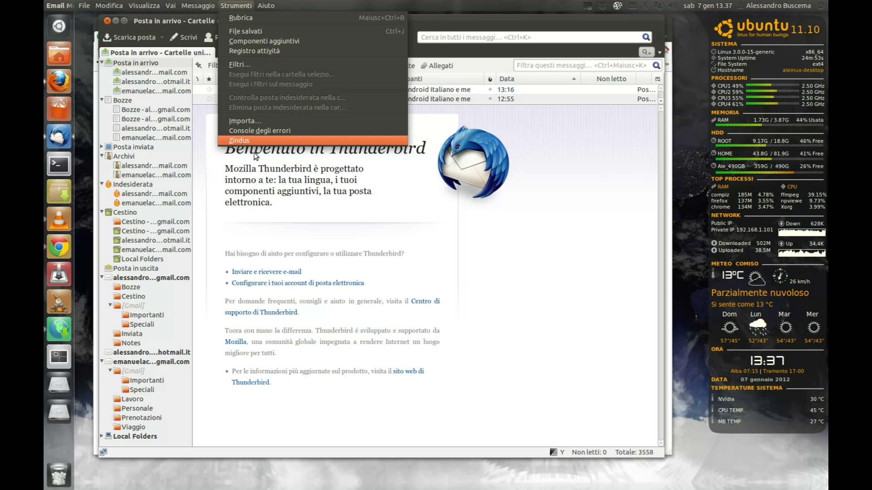
pyautogui.click(548, 301)
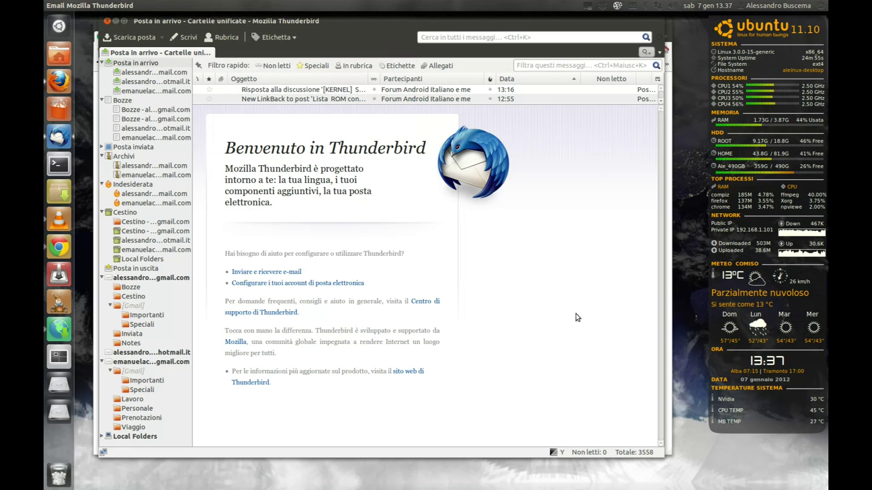
# - Close the Thunderbird and Firefox windows
pyautogui.click(108, 22)
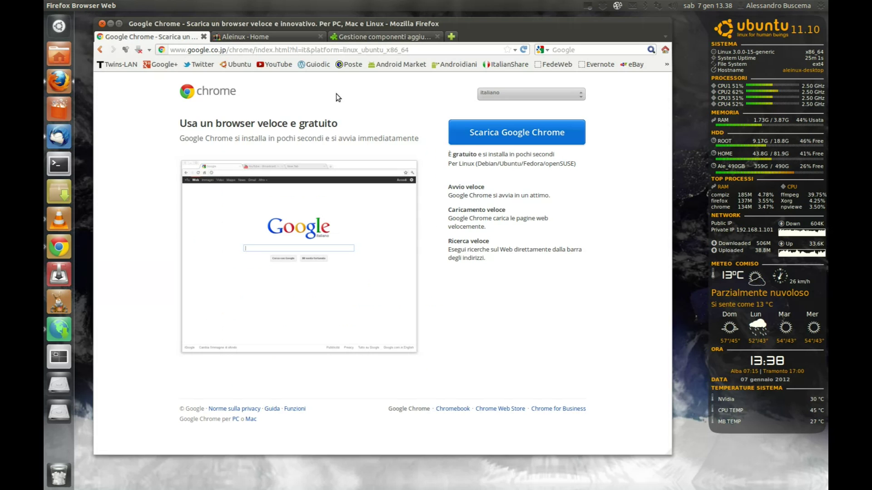
pyautogui.click(102, 24)
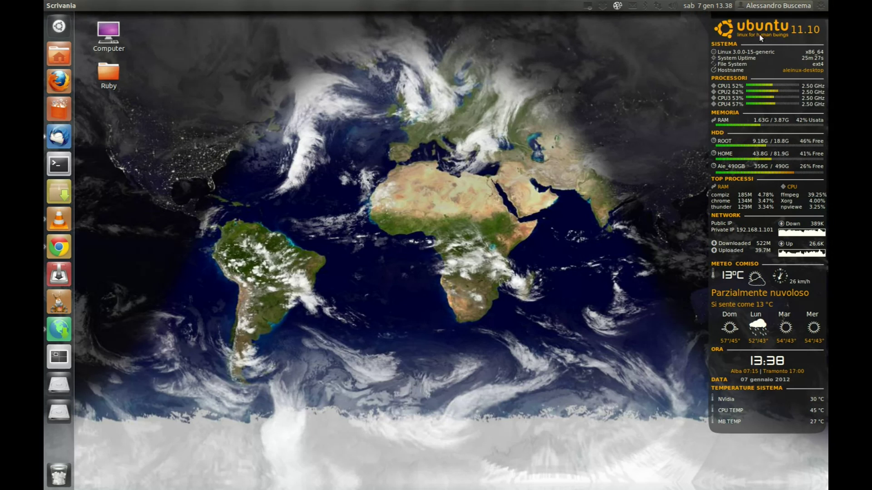
# - Open the Ubuntu update manager, check for available updates, and close it when the check finishes
pyautogui.click(819, 5)
pyautogui.click(806, 47)
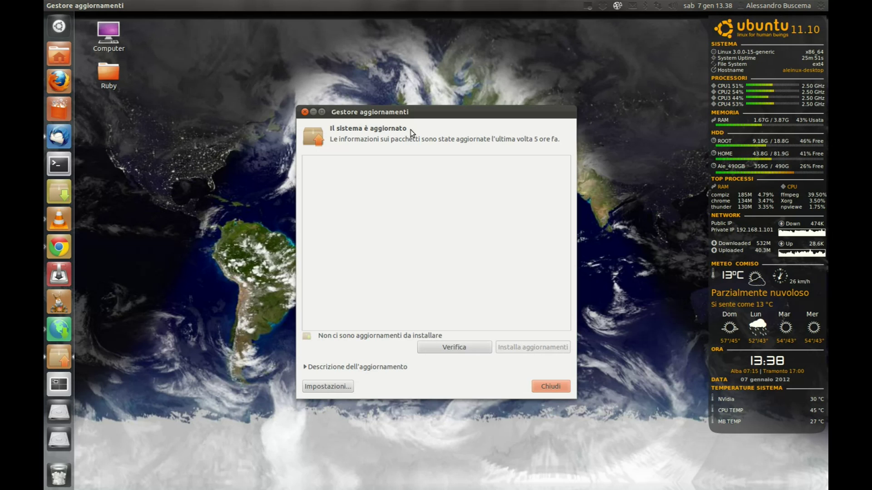
pyautogui.click(460, 347)
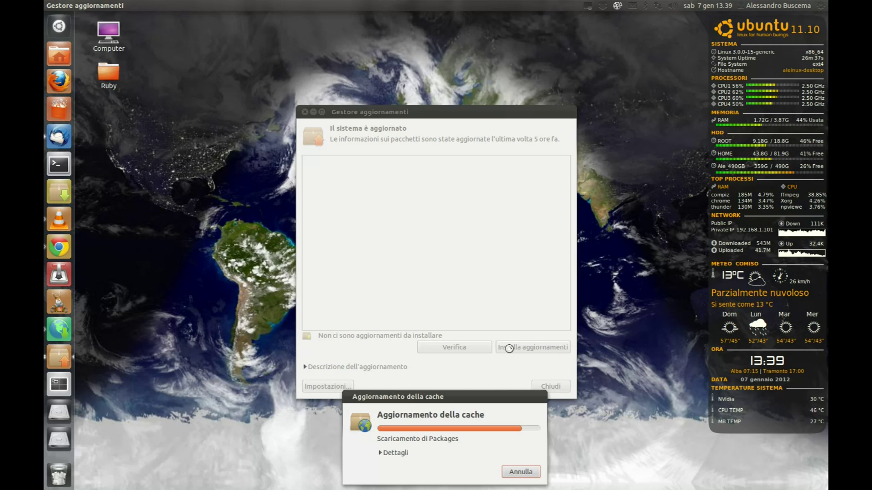
pyautogui.moveTo(429, 396); pyautogui.dragTo(407, 194)
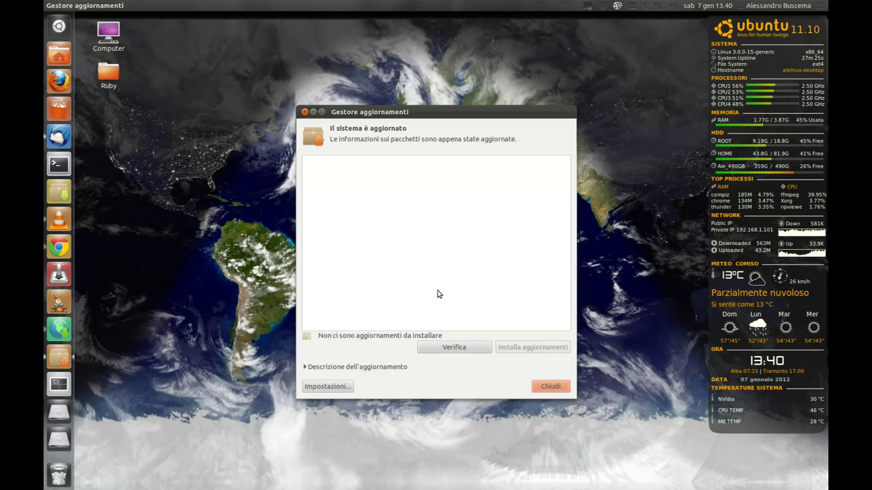
pyautogui.click(549, 386)
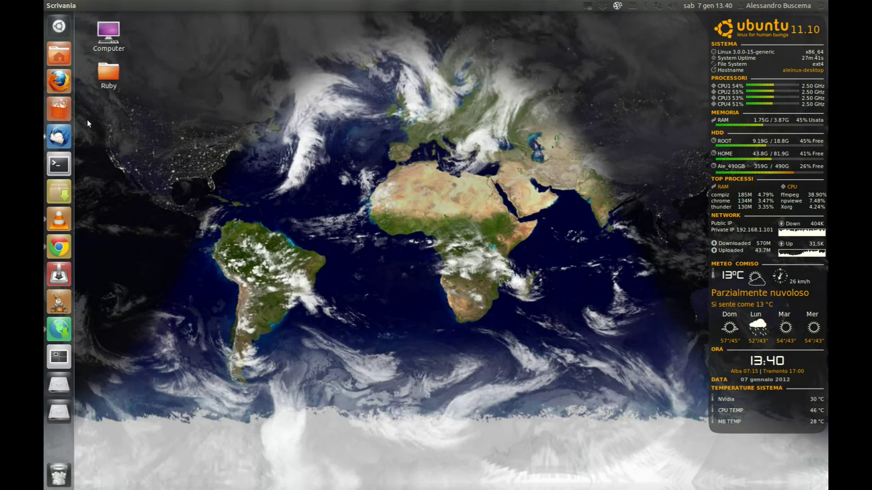
pyautogui.moveTo(69, 136)
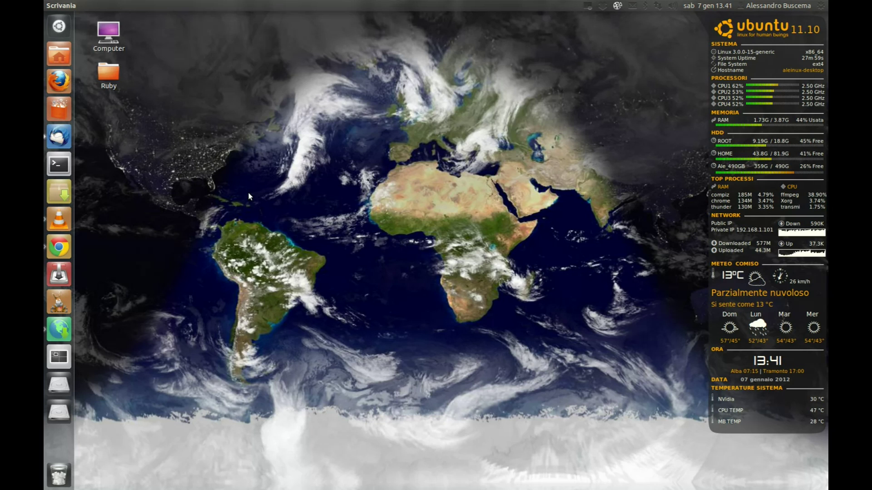
pyautogui.click(54, 55)
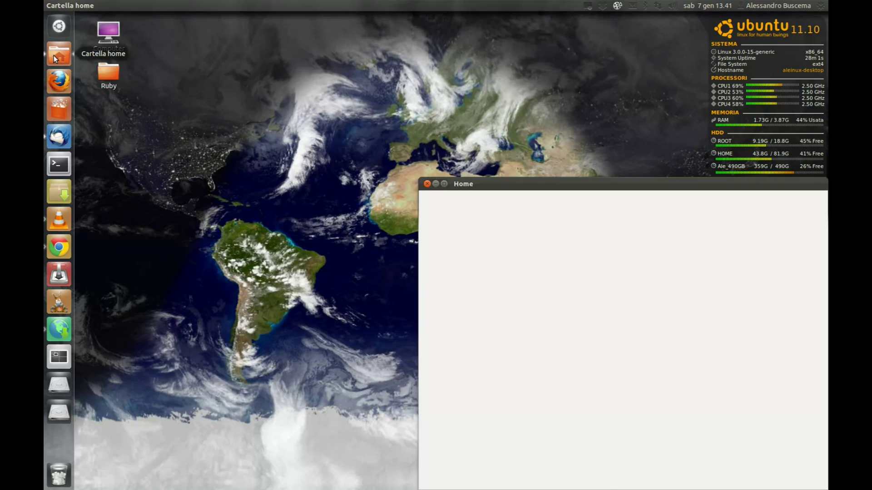
pyautogui.moveTo(463, 183); pyautogui.dragTo(409, 84)
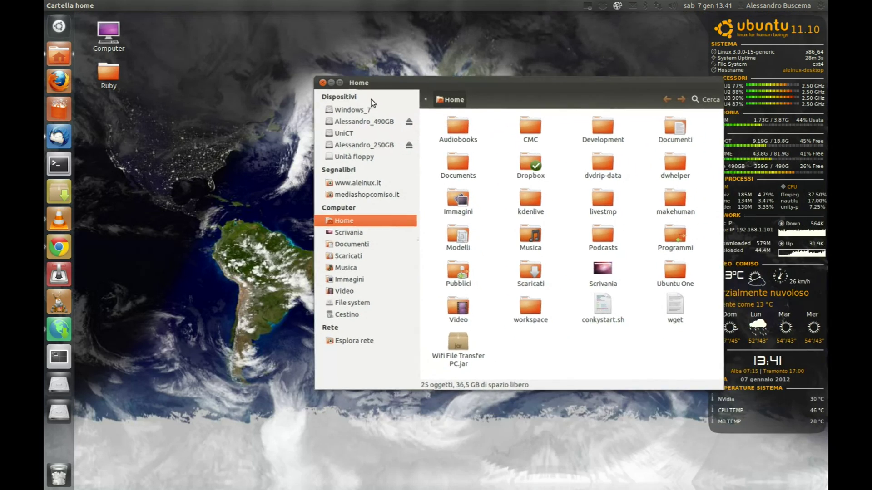
pyautogui.click(346, 183)
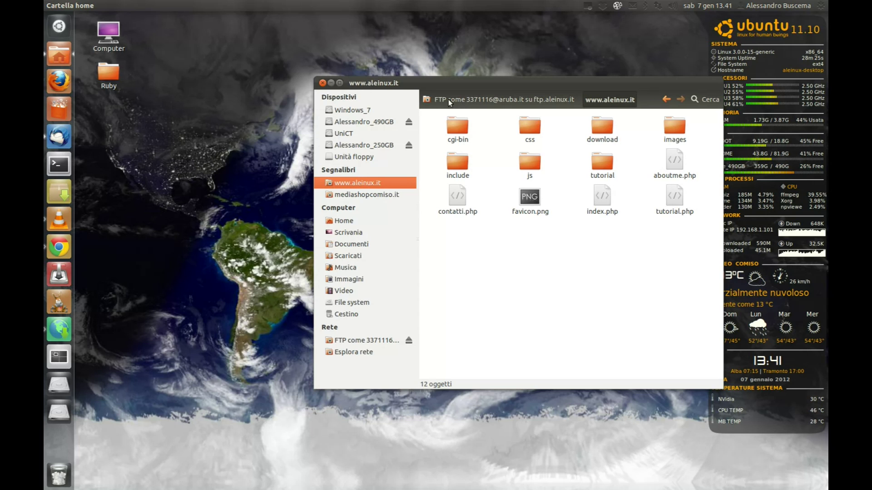
pyautogui.moveTo(493, 84); pyautogui.dragTo(339, 82)
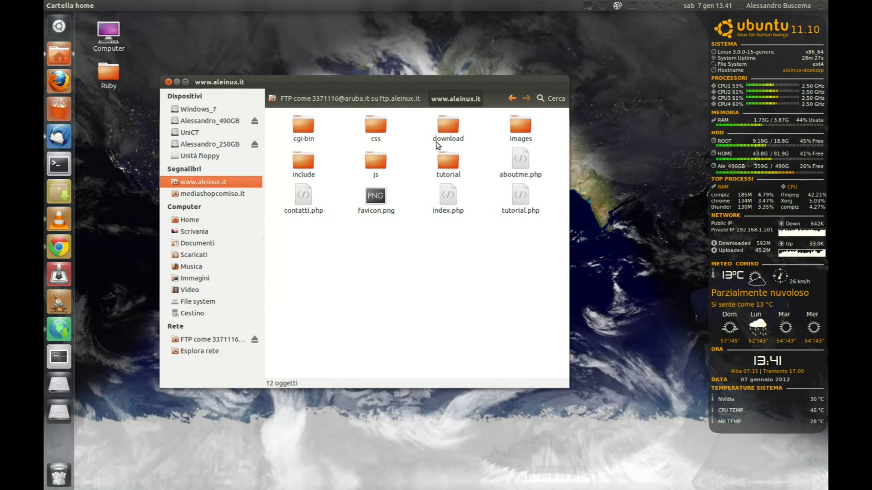
pyautogui.doubleClick(375, 160)
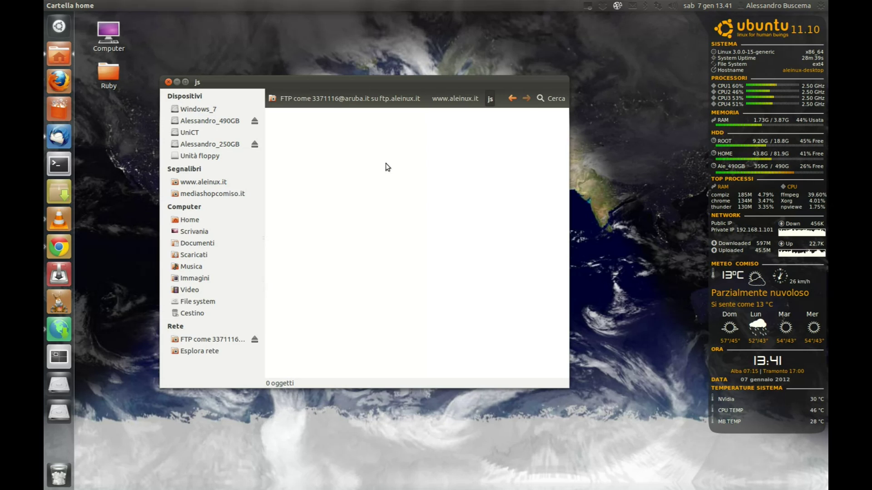
pyautogui.click(168, 81)
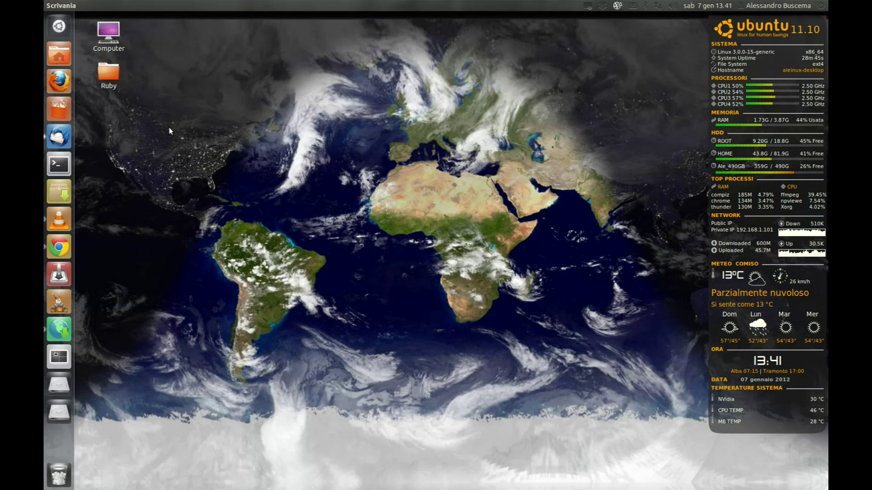
# - Reopen Firefox and step back through the page history of the Google Chrome tab
pyautogui.click(52, 89)
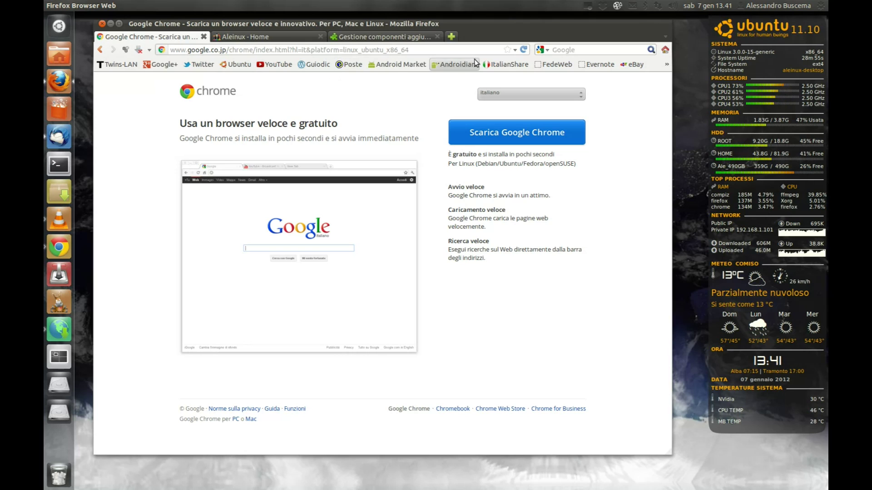
pyautogui.click(102, 50)
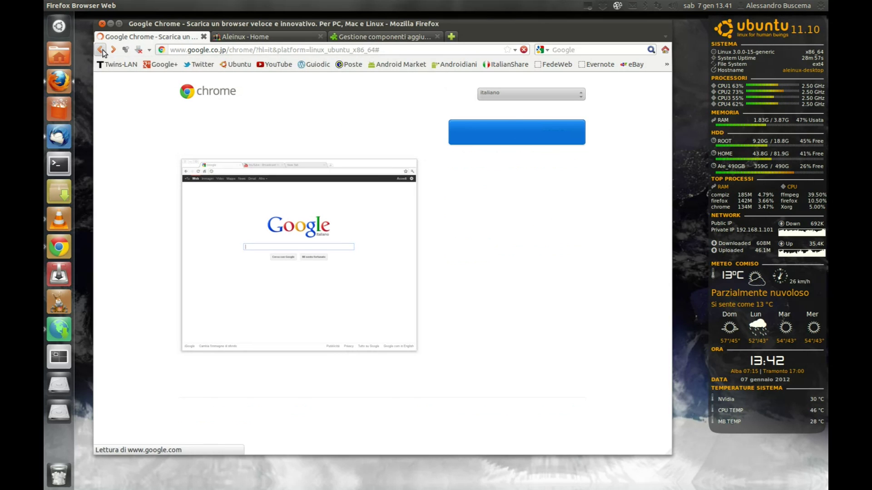
pyautogui.click(101, 50)
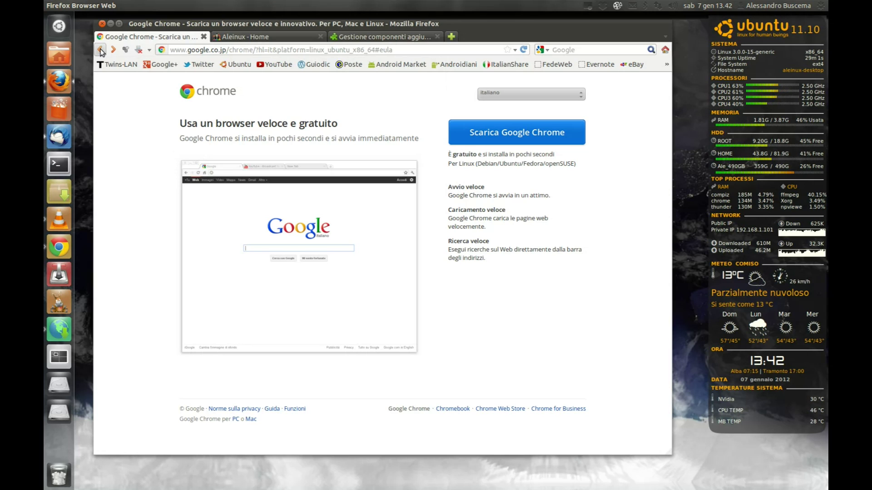
pyautogui.click(101, 50)
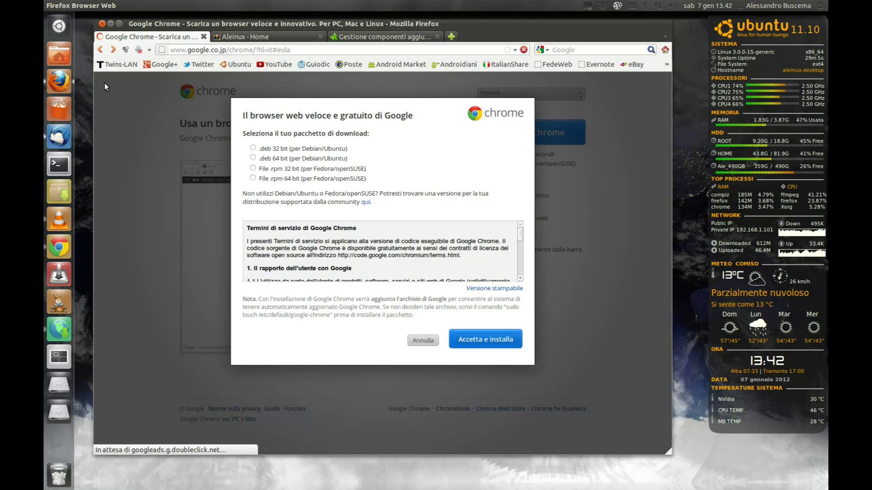
# - Close the Google Chrome and add-ons manager tabs, keeping the Aleinux home page open
pyautogui.click(203, 37)
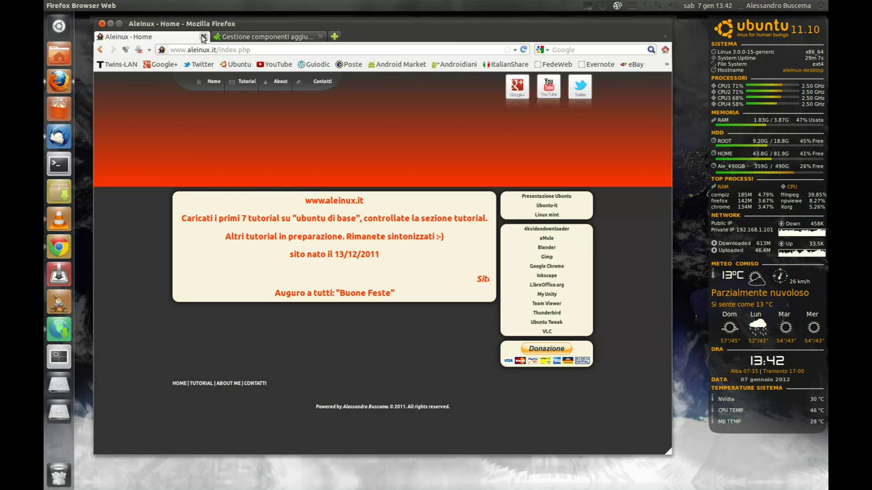
pyautogui.click(314, 37)
pyautogui.click(321, 37)
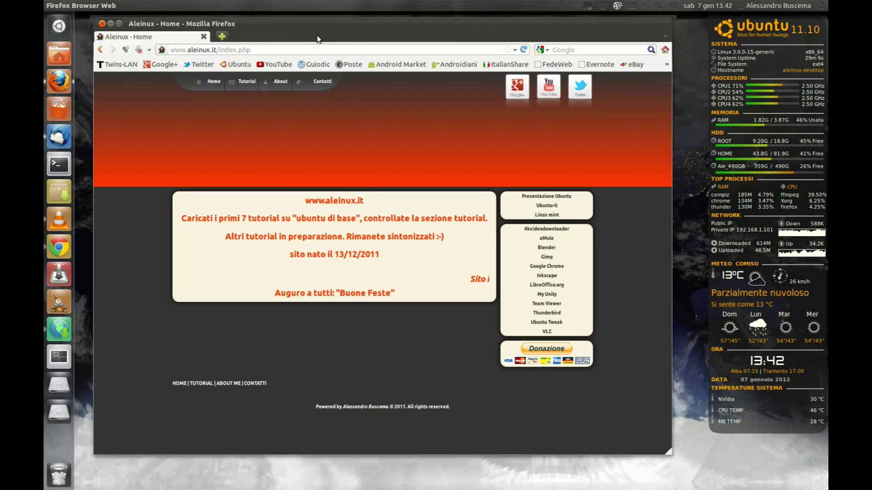